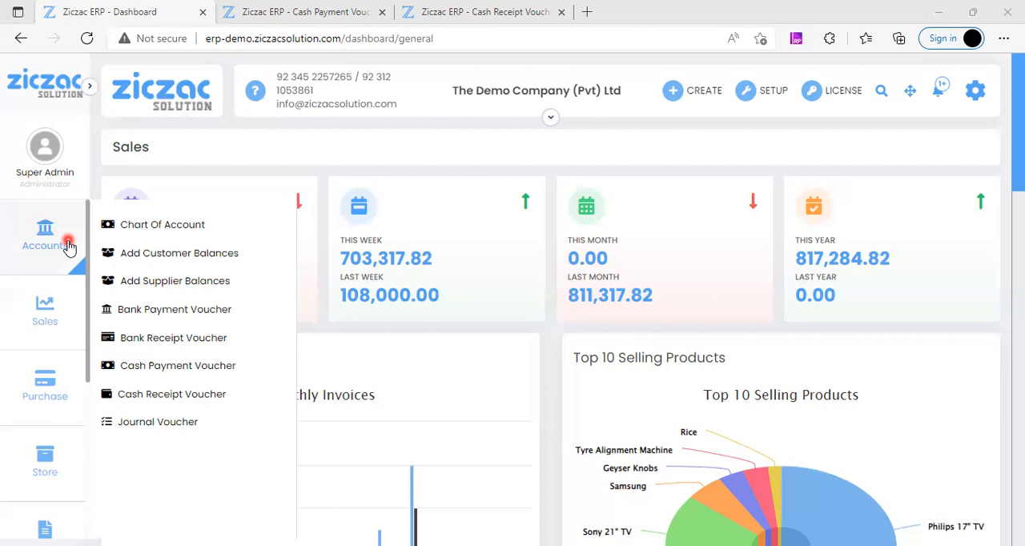
Step: Open the Cash Payment Vouchers list, review the existing vouchers, and start a new cash payment voucher
{"action": "left_click", "coordinate": [196, 378]}
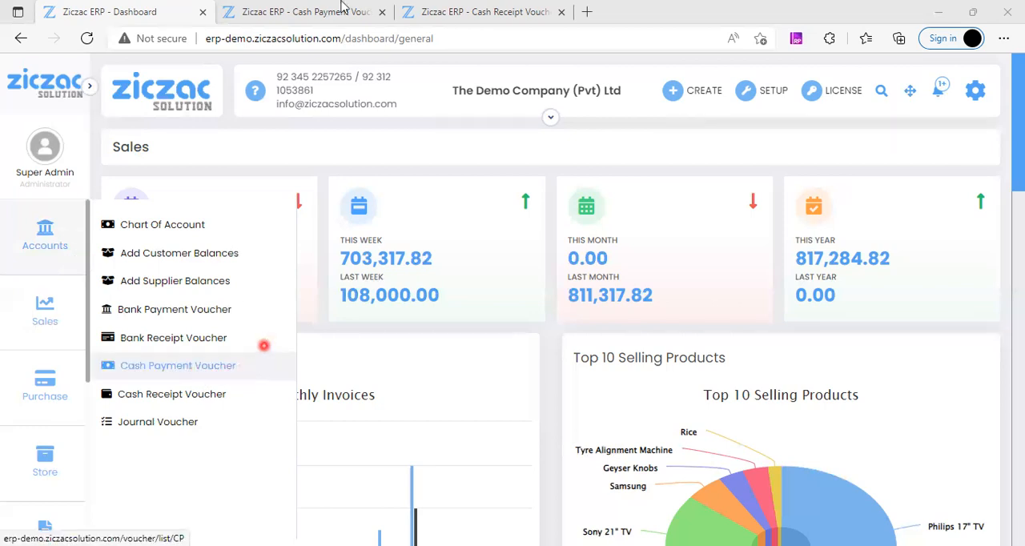
{"action": "left_click", "coordinate": [341, 5]}
{"action": "scroll", "coordinate": [598, 224], "scroll_direction": "down", "scroll_amount": 2}
{"action": "scroll", "coordinate": [609, 248], "scroll_direction": "down", "scroll_amount": 3}
{"action": "scroll", "coordinate": [618, 276], "scroll_direction": "up", "scroll_amount": 4}
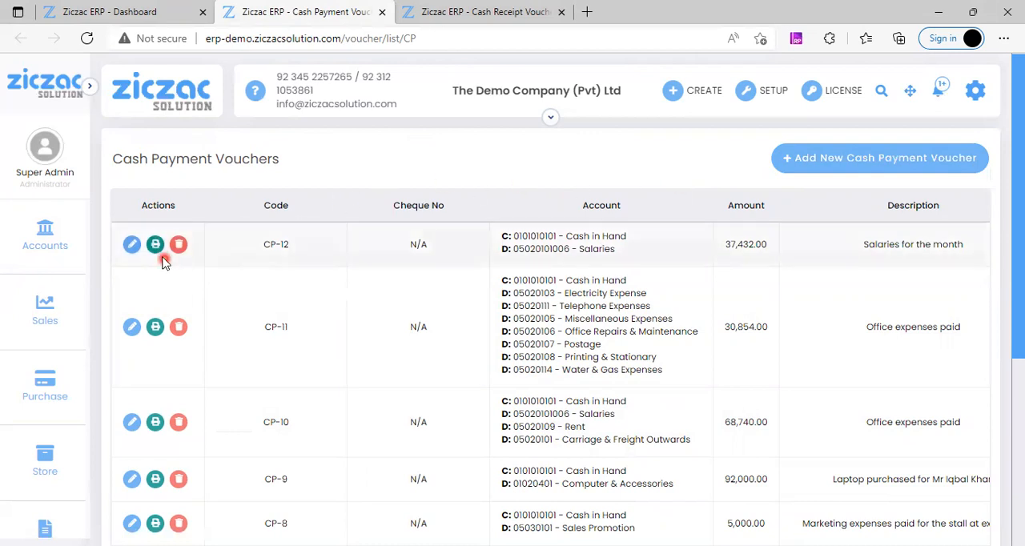
{"action": "left_click", "coordinate": [839, 162]}
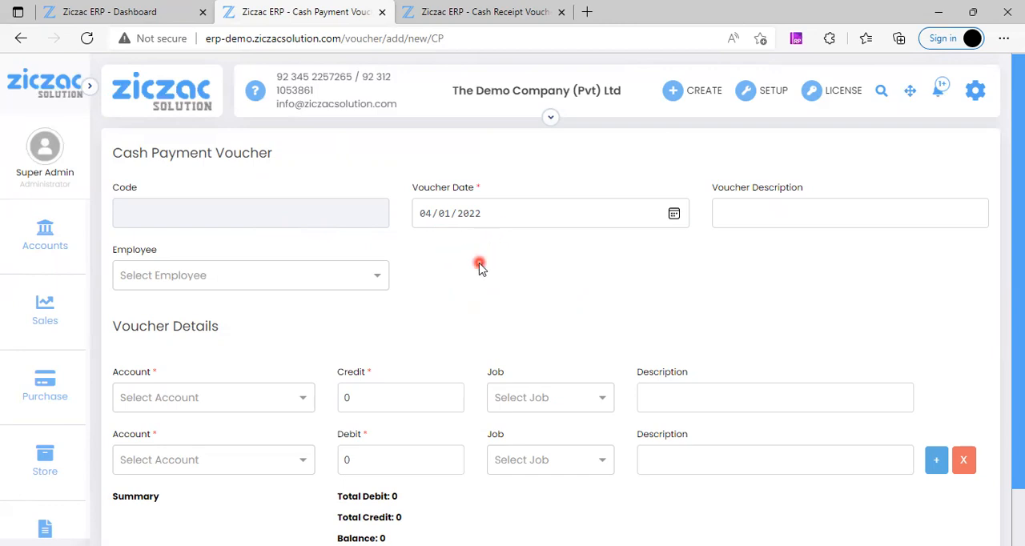
Step: Assign the first listed employee to the cash payment voucher
{"action": "left_click", "coordinate": [729, 217]}
{"action": "left_click", "coordinate": [657, 263]}
{"action": "scroll", "coordinate": [681, 264], "scroll_direction": "down", "scroll_amount": 1}
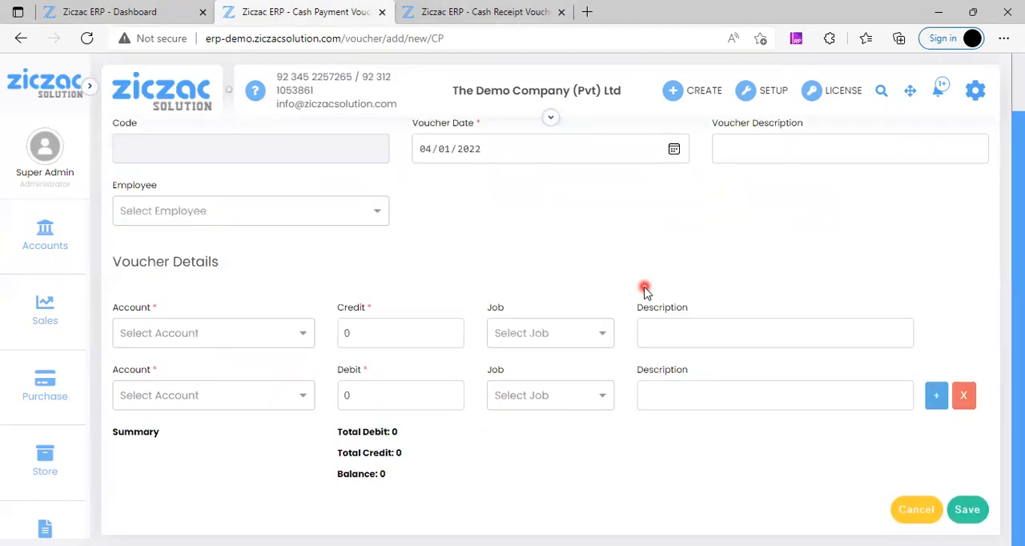
{"action": "left_click", "coordinate": [176, 213]}
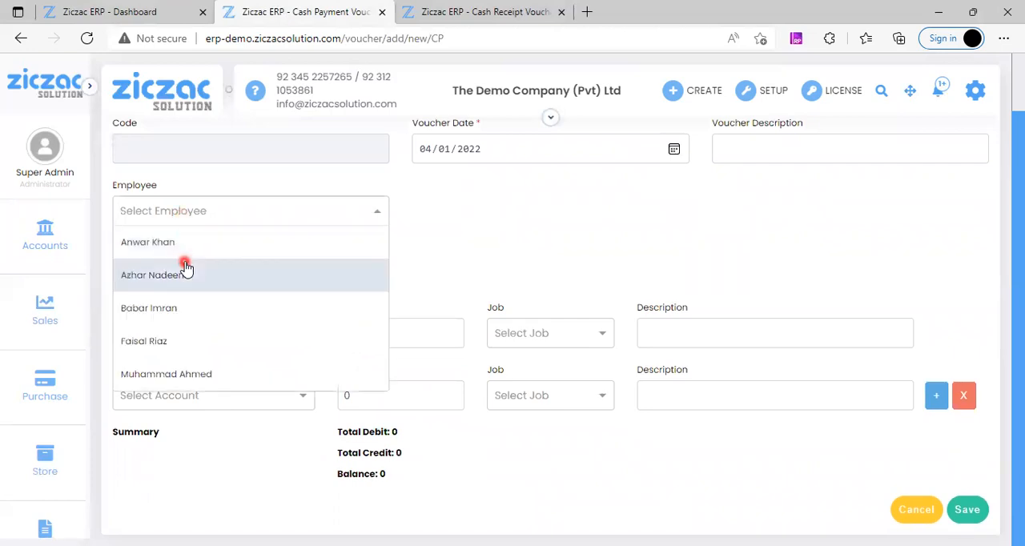
{"action": "left_click", "coordinate": [194, 255]}
{"action": "scroll", "coordinate": [529, 251], "scroll_direction": "up", "scroll_amount": 1}
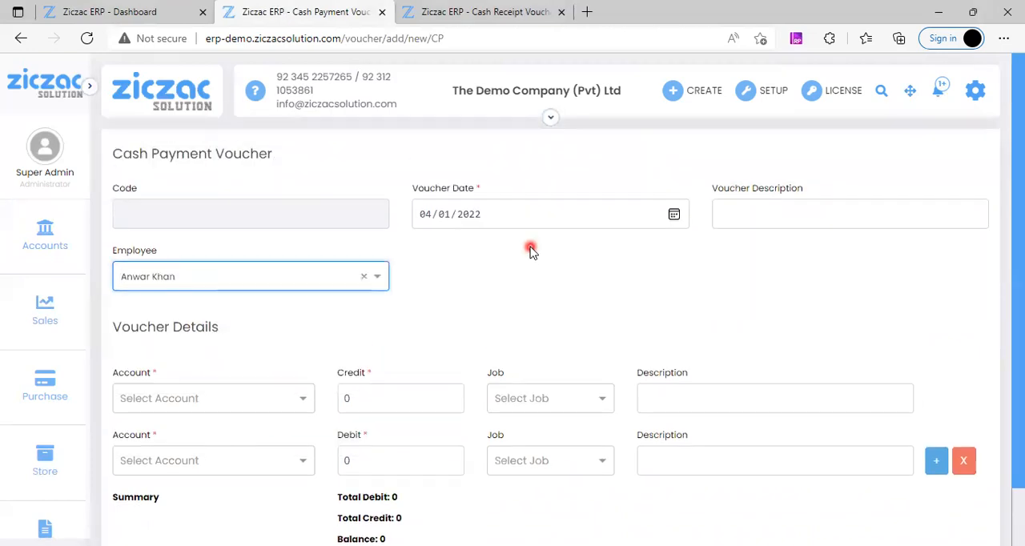
Step: Enter "office expense" as the voucher description
{"action": "left_click", "coordinate": [775, 217]}
{"action": "type", "text": "oo"}
{"action": "key", "text": "BackSpace"}
{"action": "type", "text": "fivo"}
{"action": "key", "text": "BackSpace"}
{"action": "type", "text": "ce"}
{"action": "key", "text": "BackSpace"}
{"action": "key", "text": "BackSpace"}
{"action": "key", "text": "BackSpace"}
{"action": "key", "text": "BackSpace"}
{"action": "type", "text": "fice repa"}
{"action": "key", "text": "BackSpace"}
{"action": "key", "text": "BackSpace"}
{"action": "key", "text": "BackSpace"}
{"action": "key", "text": "BackSpace"}
{"action": "type", "text": "expense"}
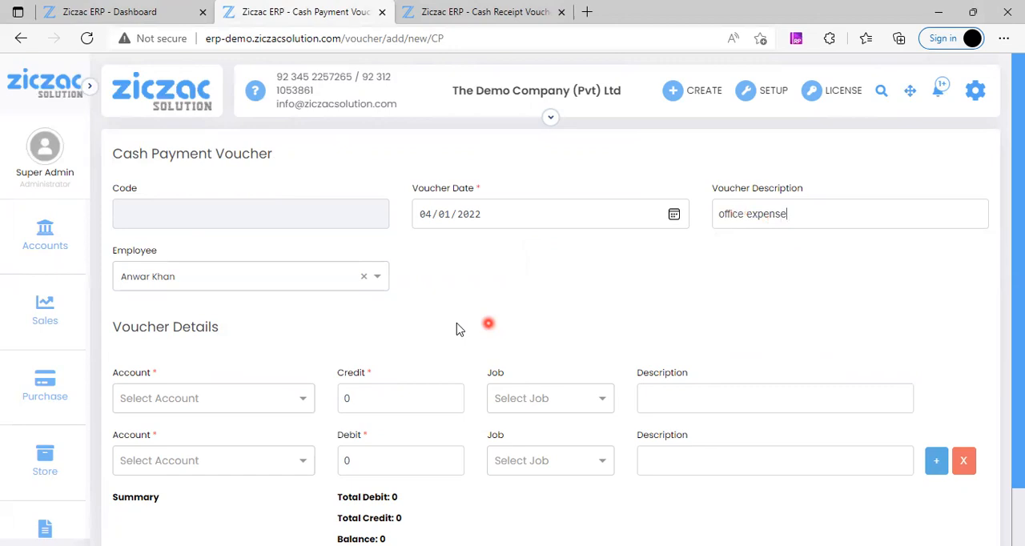
{"action": "scroll", "coordinate": [473, 325], "scroll_direction": "down", "scroll_amount": 1}
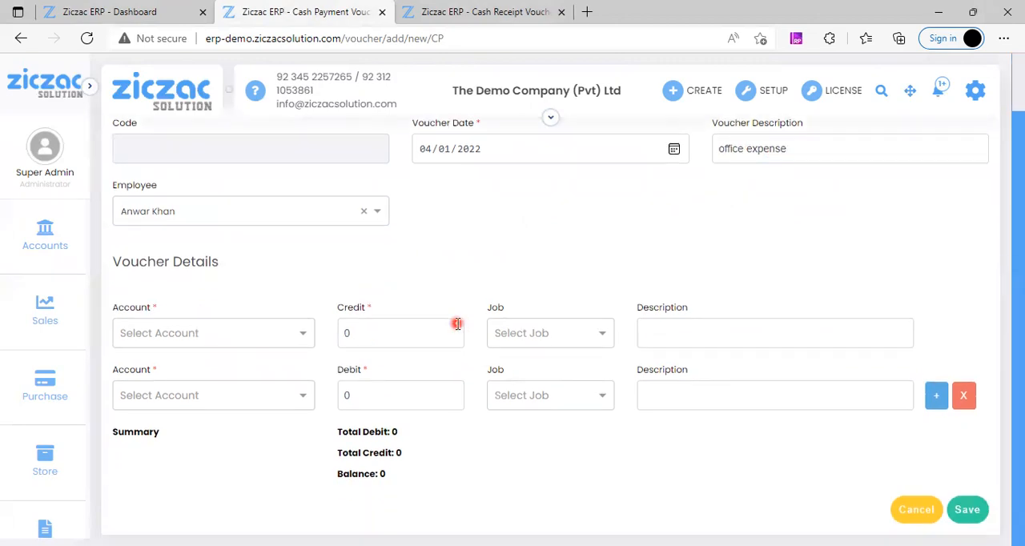
{"action": "left_click", "coordinate": [208, 346]}
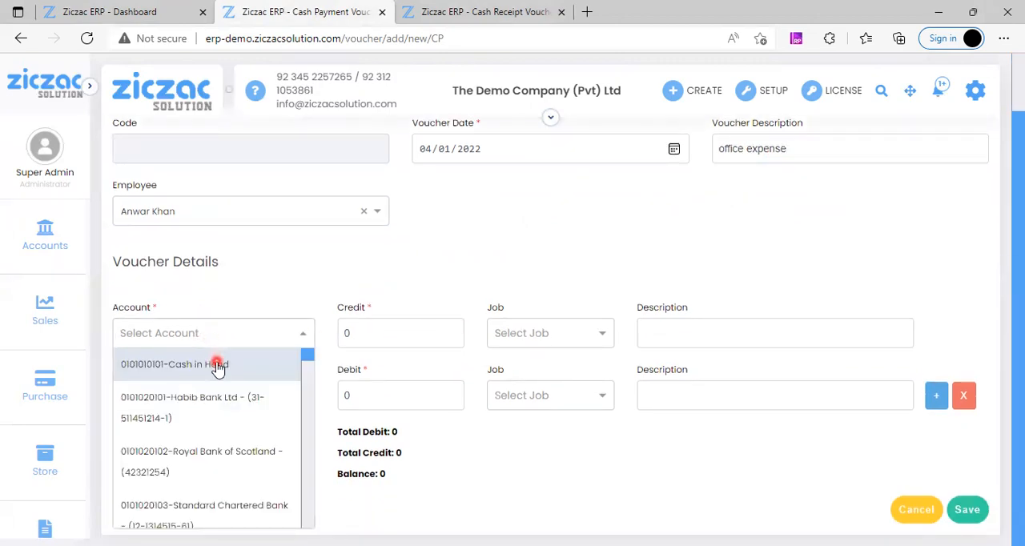
{"action": "left_click", "coordinate": [217, 366]}
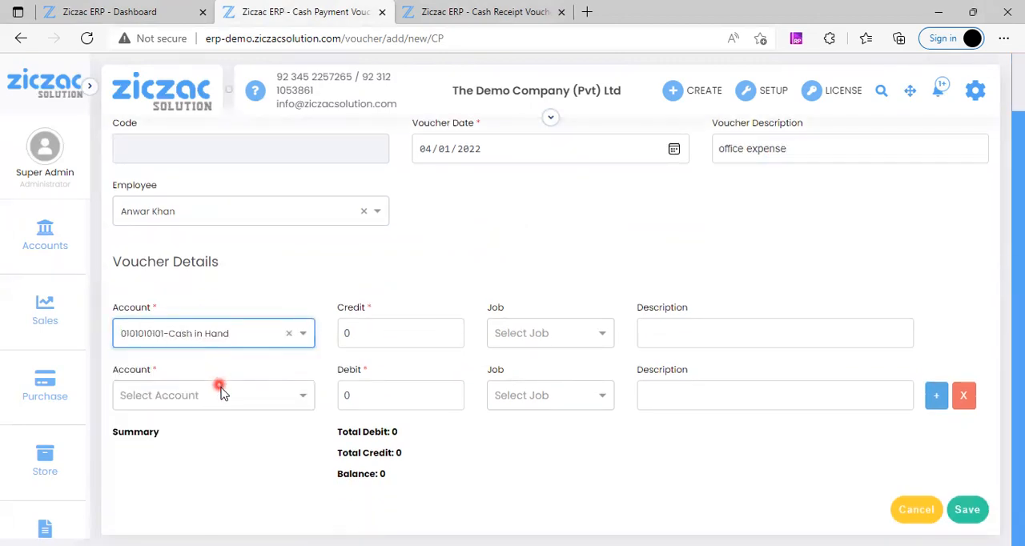
{"action": "left_click", "coordinate": [225, 399]}
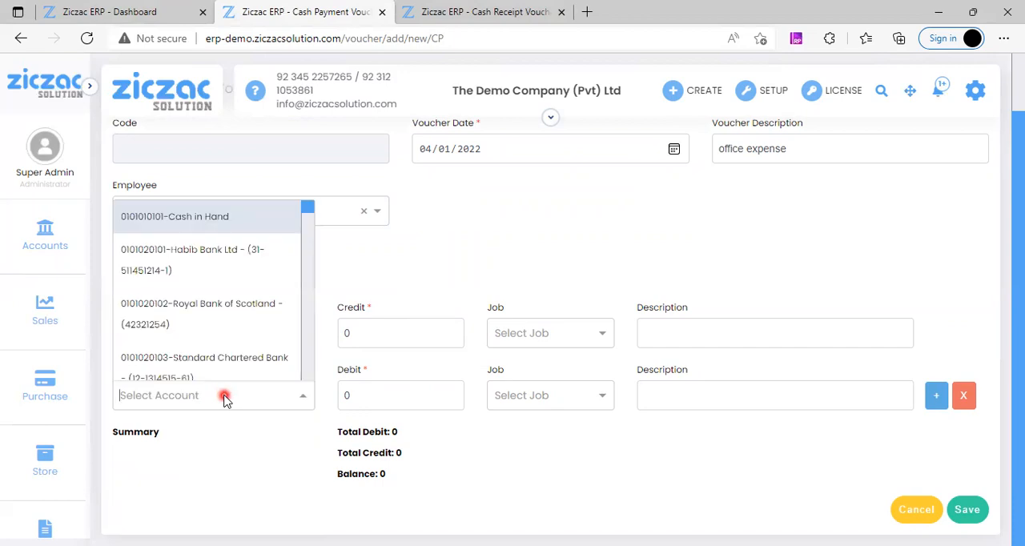
{"action": "type", "text": "off"}
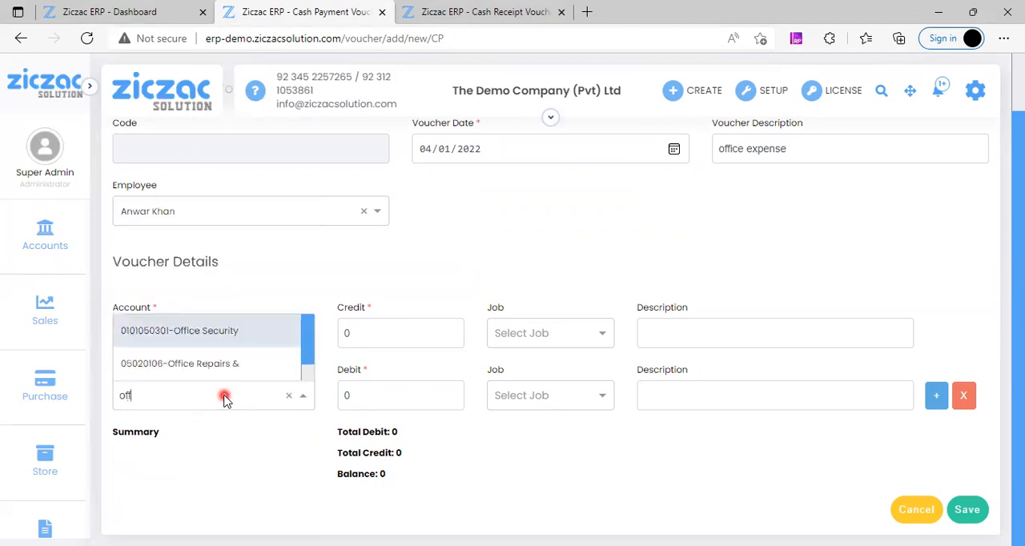
{"action": "key", "text": "Down"}
{"action": "key", "text": "Return"}
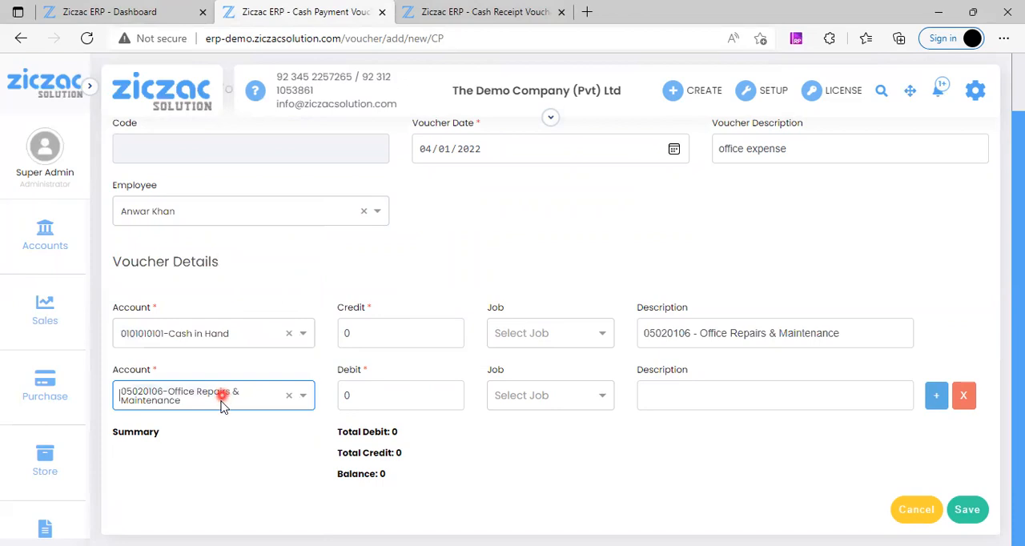
Step: Add a second debit line to the voucher with the account 05020108-Printing & Stationary
{"action": "left_click", "coordinate": [936, 395]}
{"action": "left_click", "coordinate": [275, 458]}
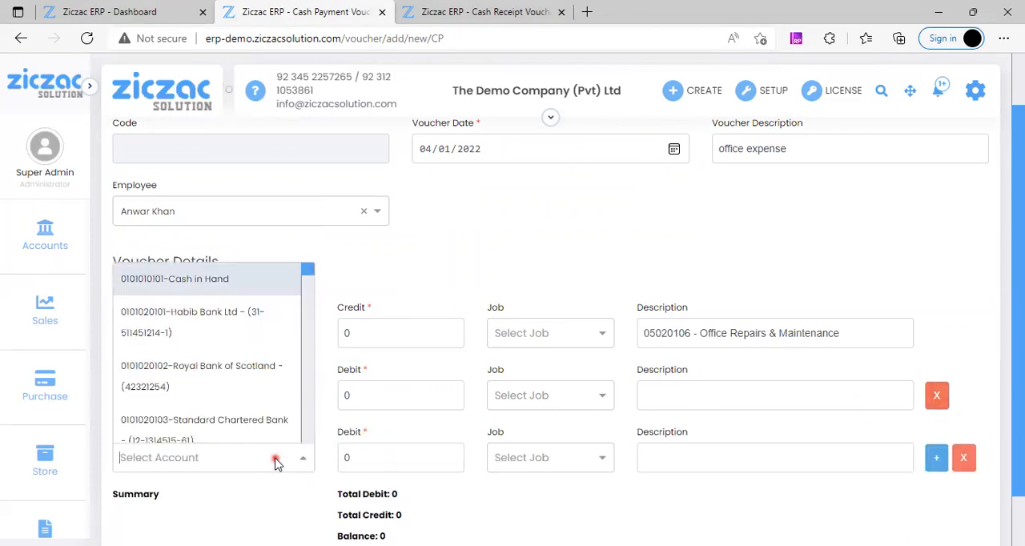
{"action": "type", "text": "pr"}
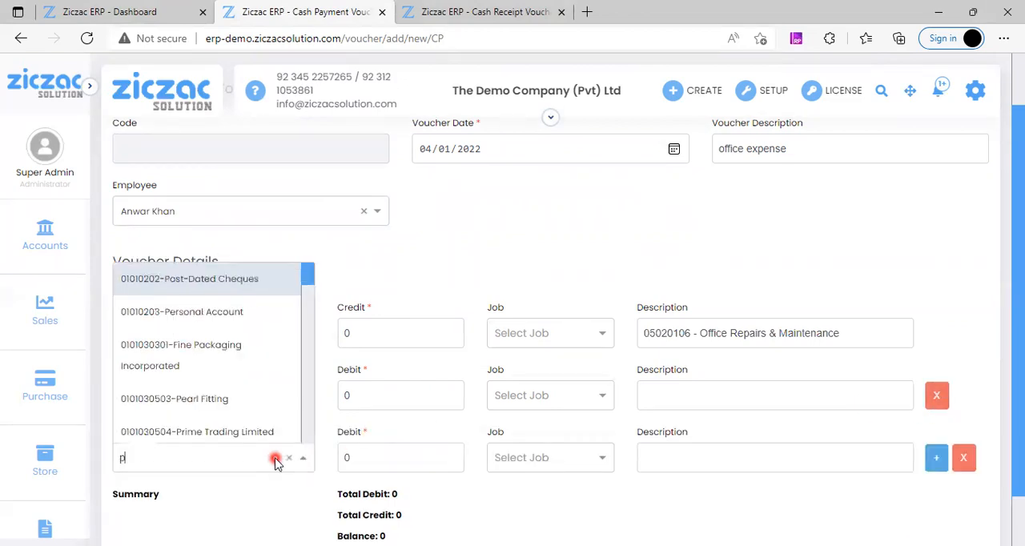
{"action": "key", "text": "Down"}
{"action": "key", "text": "Down"}
{"action": "key", "text": "Down"}
{"action": "key", "text": "Down"}
{"action": "key", "text": "Return"}
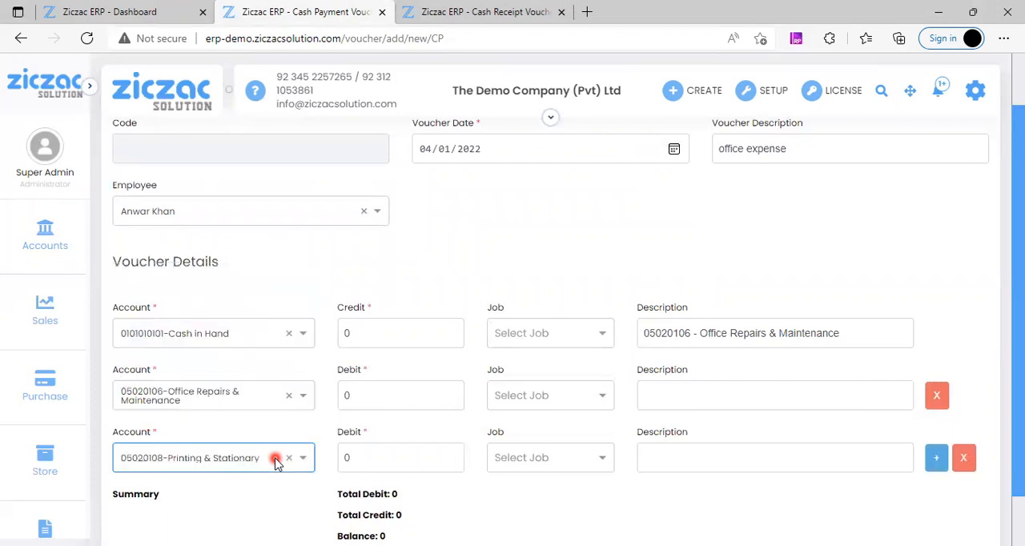
Step: Set the Cash in Hand credit to 20000 and the Office Repairs & Maintenance debit to 18000
{"action": "left_click", "coordinate": [369, 331]}
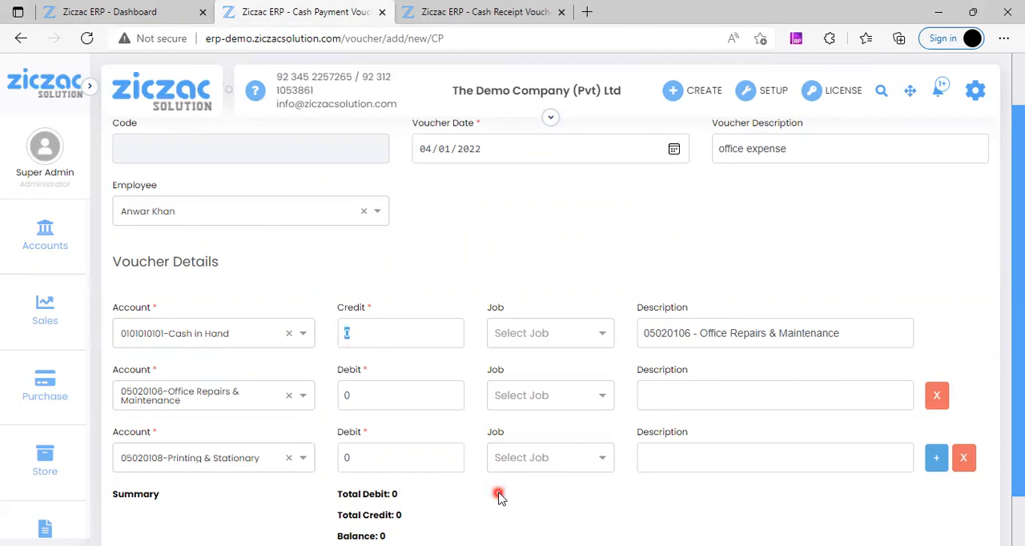
{"action": "type", "text": "20000"}
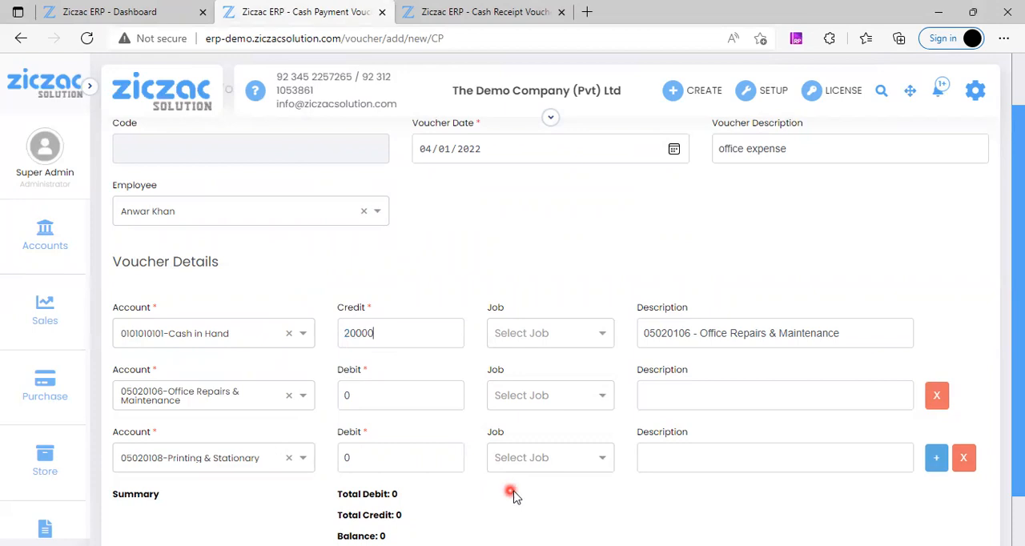
{"action": "left_click", "coordinate": [369, 401]}
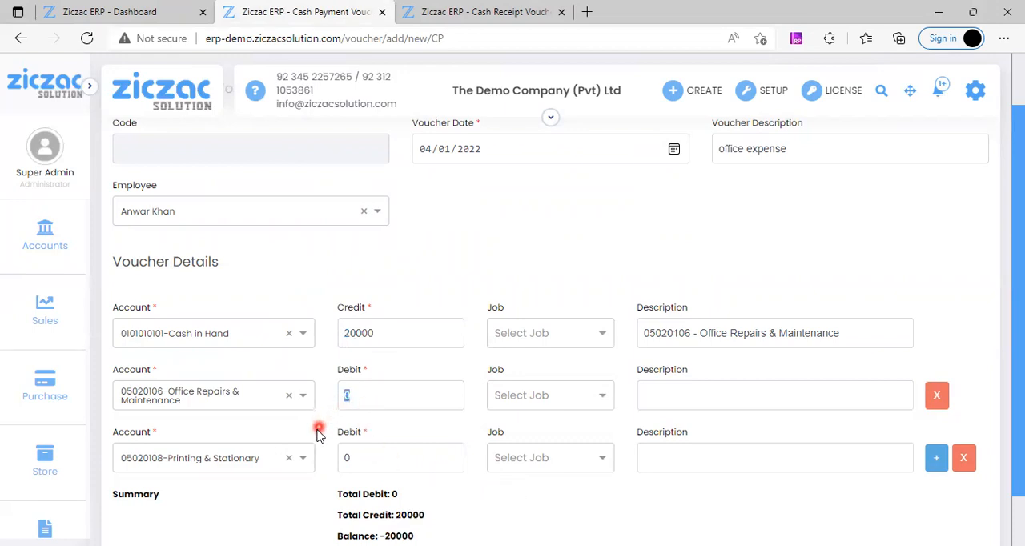
{"action": "scroll", "coordinate": [465, 509], "scroll_direction": "down", "scroll_amount": 1}
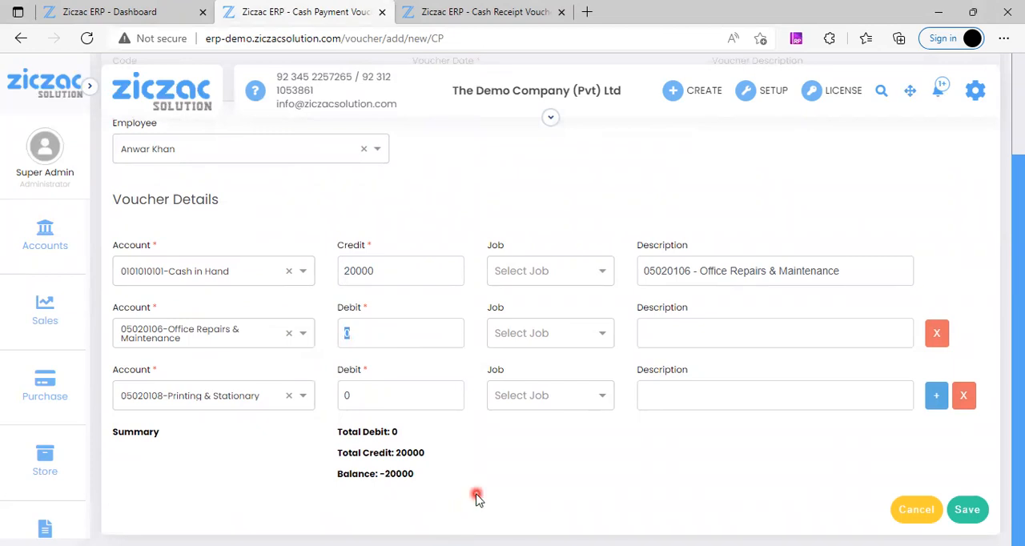
{"action": "type", "text": "18000"}
Step: Set the Printing & Stationary debit to 2000
{"action": "left_click", "coordinate": [391, 404]}
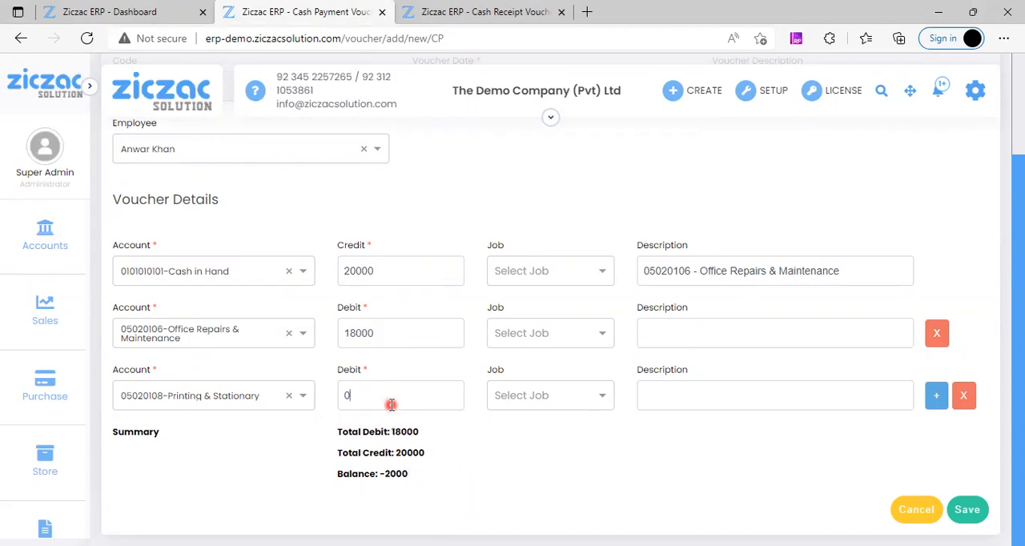
{"action": "key", "text": "BackSpace"}
{"action": "type", "text": "2000"}
{"action": "left_click", "coordinate": [498, 503]}
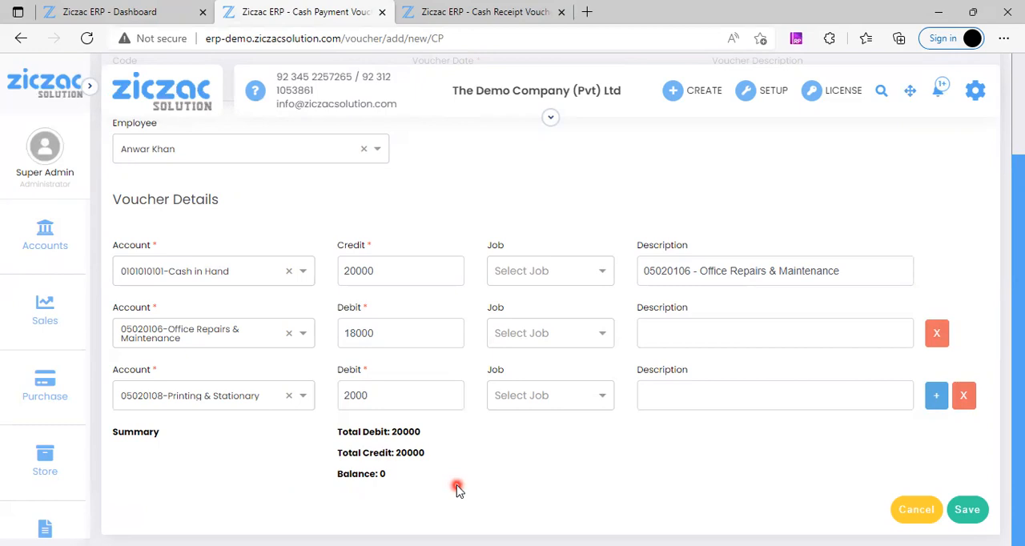
Step: Review and save the cash payment voucher, and open the print version of the new office expense entry
{"action": "scroll", "coordinate": [481, 490], "scroll_direction": "up", "scroll_amount": 2}
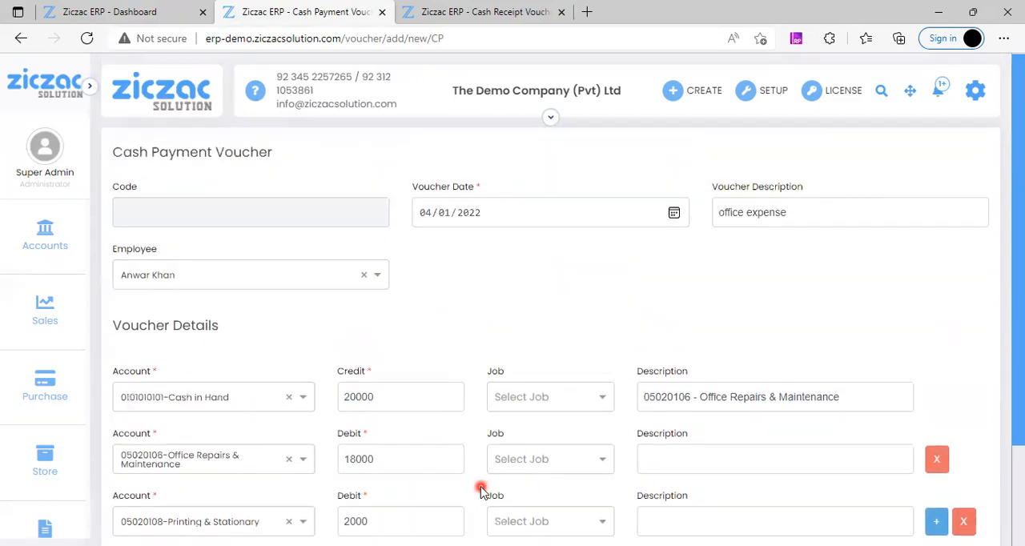
{"action": "scroll", "coordinate": [480, 490], "scroll_direction": "down", "scroll_amount": 2}
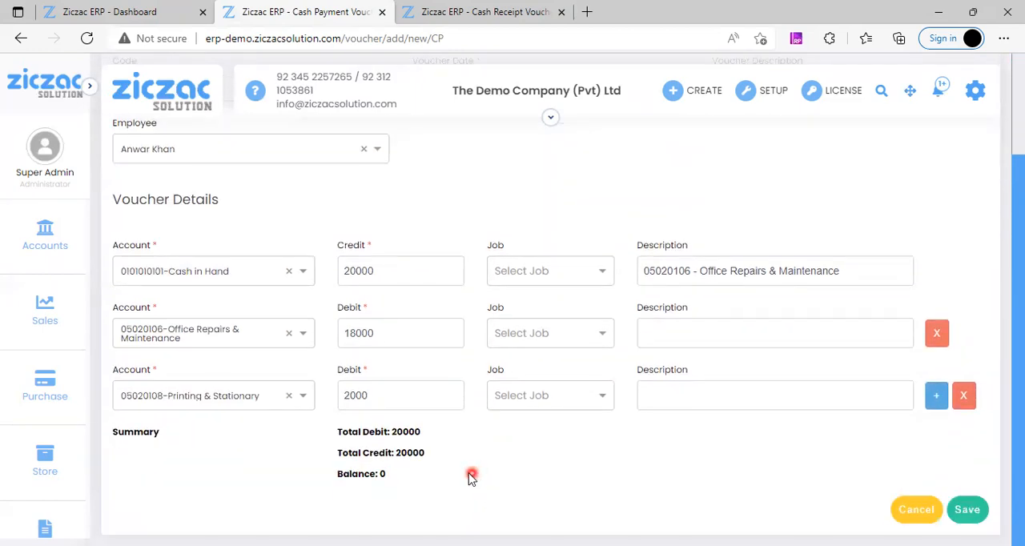
{"action": "left_click", "coordinate": [965, 510]}
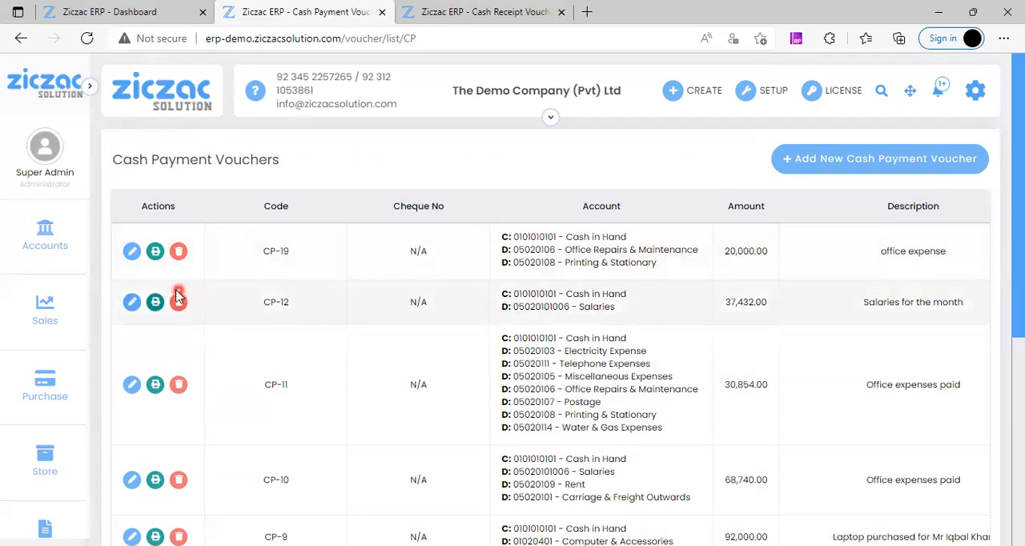
{"action": "left_click", "coordinate": [157, 255]}
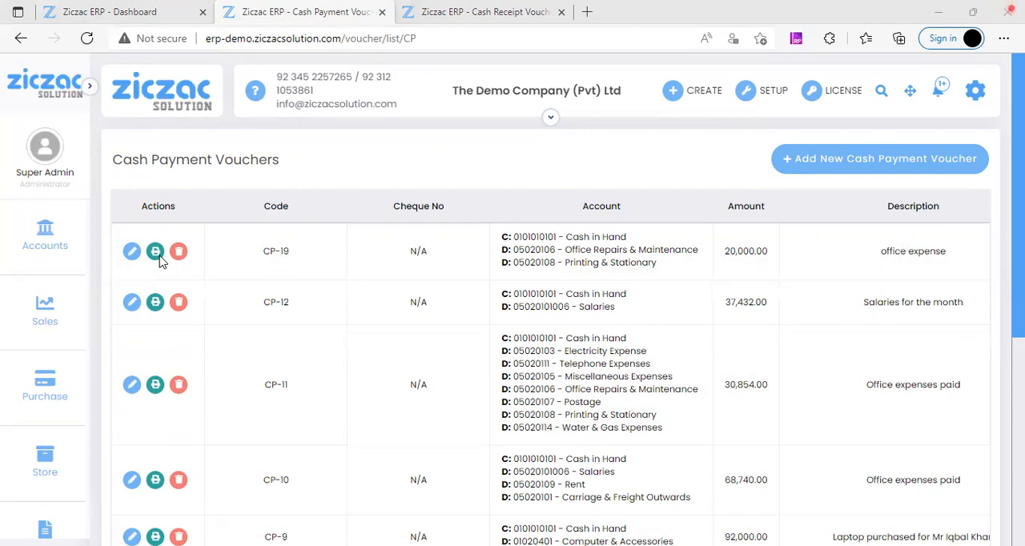
Step: Switch to the Cash Receipt Vouchers list and start a new cash receipt voucher
{"action": "left_click", "coordinate": [48, 240]}
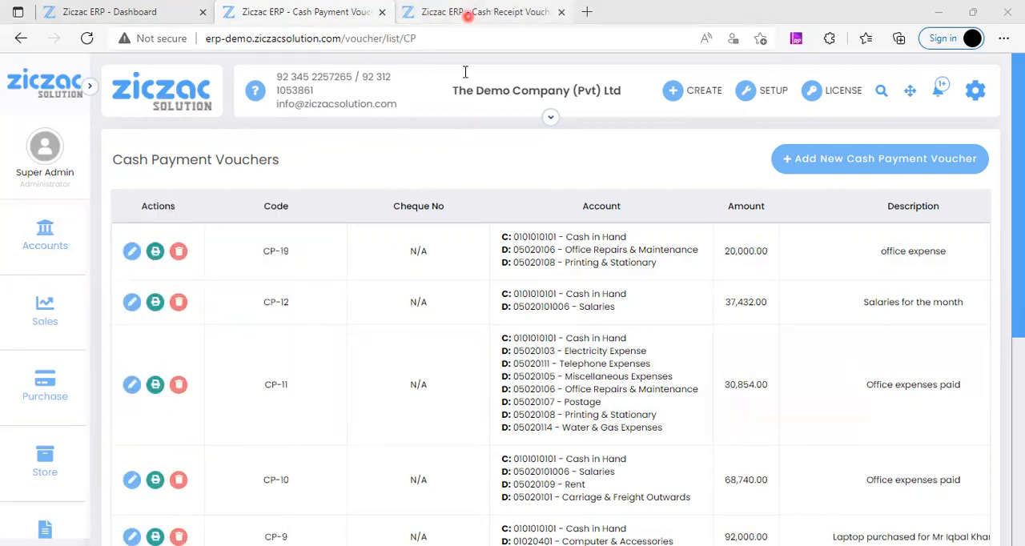
{"action": "left_click", "coordinate": [480, 12]}
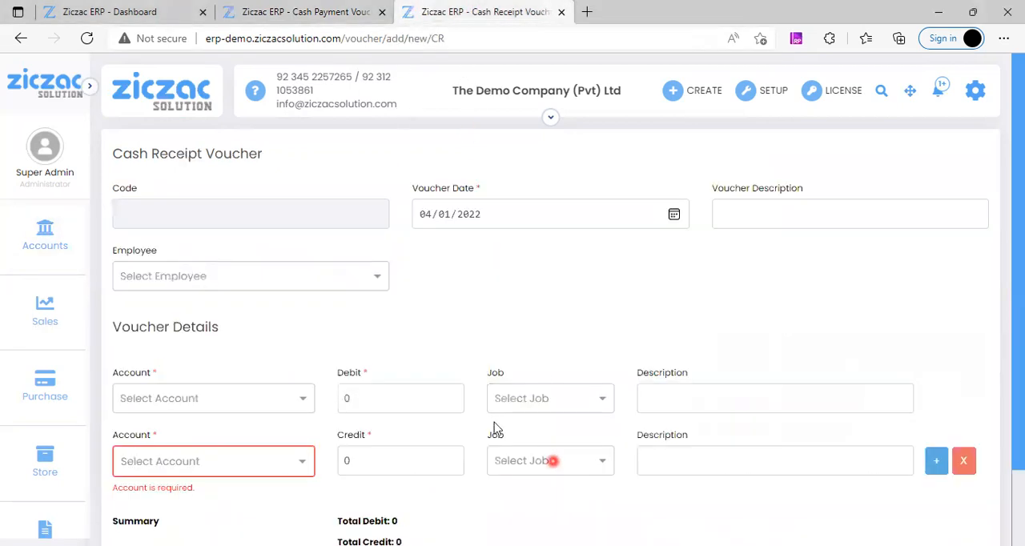
{"action": "left_click", "coordinate": [21, 38]}
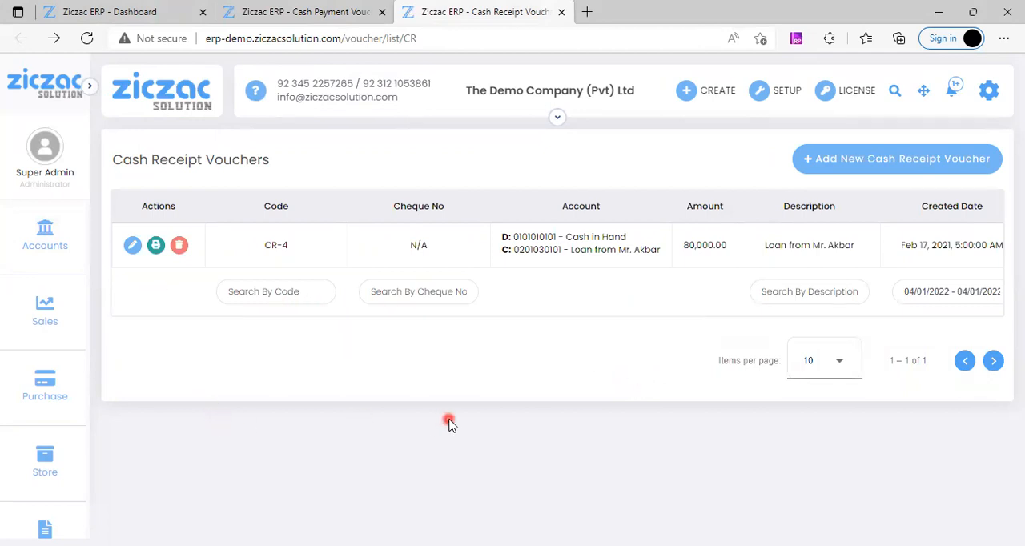
{"action": "left_click", "coordinate": [906, 166]}
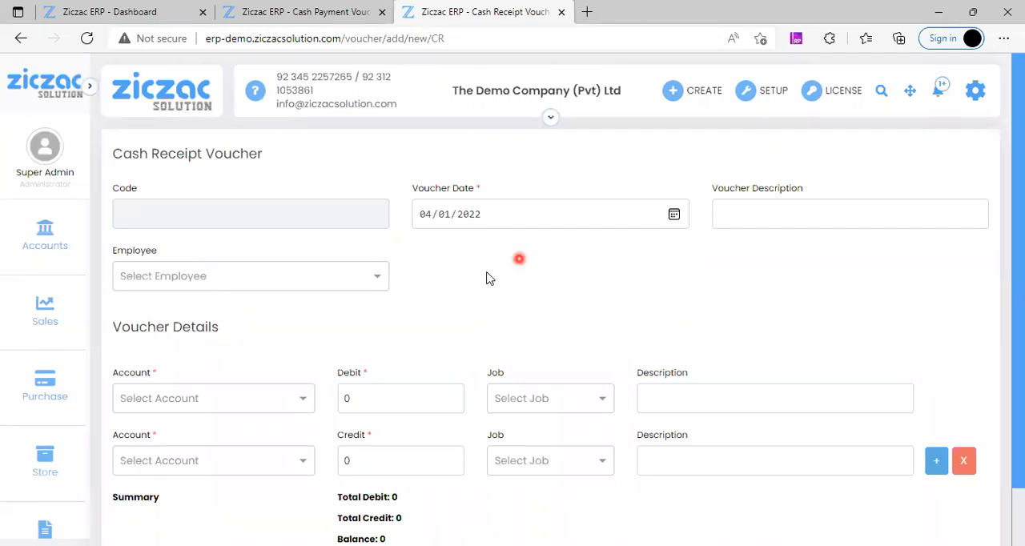
{"action": "left_click", "coordinate": [190, 401]}
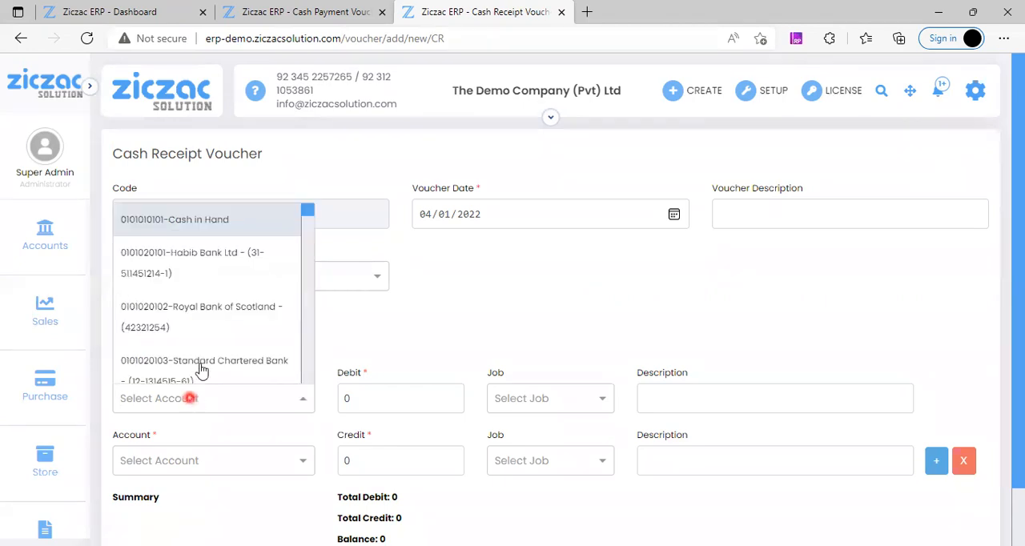
{"action": "left_click", "coordinate": [200, 234]}
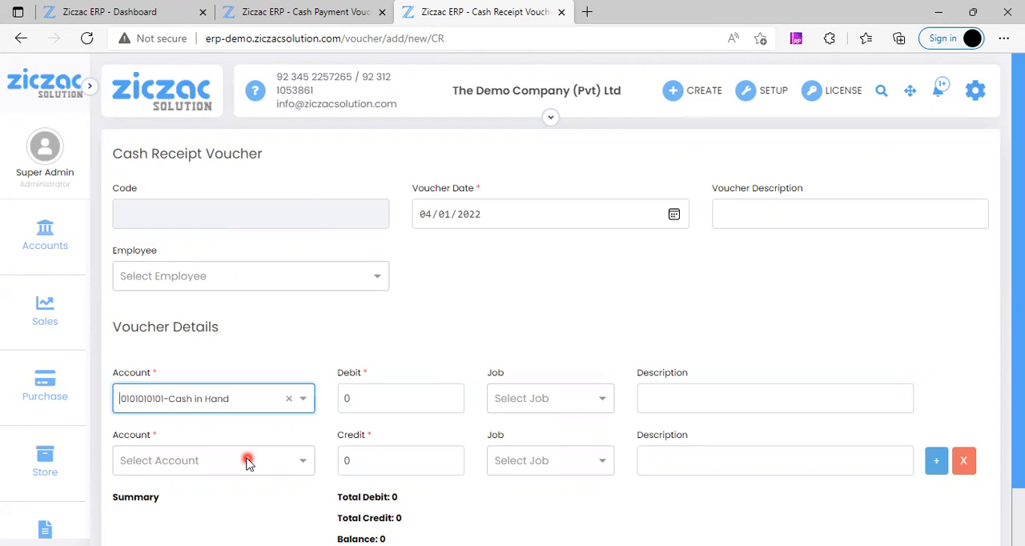
{"action": "left_click", "coordinate": [362, 400]}
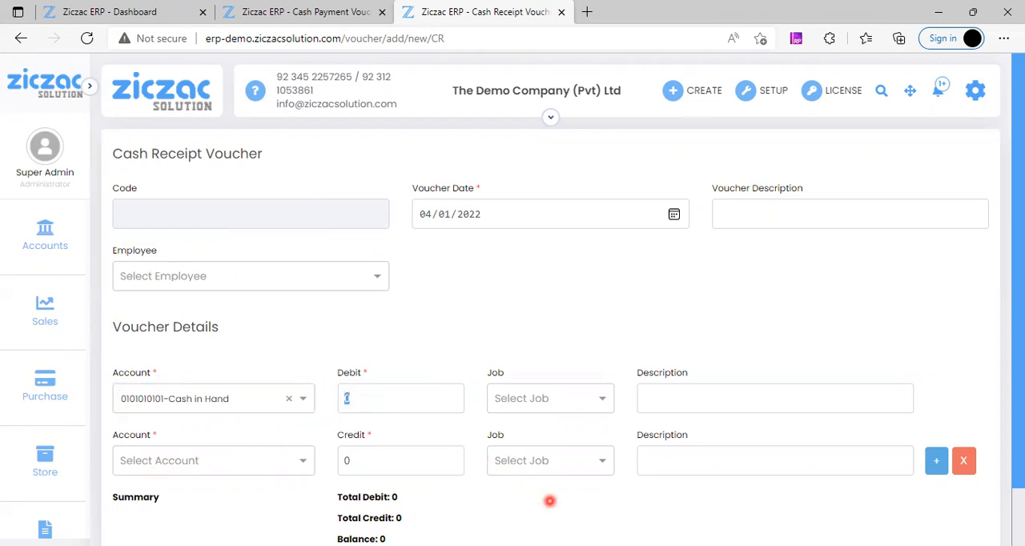
{"action": "type", "text": "15000"}
Step: Choose 05020109-Rent as the receipt voucher's credit account and set its credit to 15000
{"action": "left_click", "coordinate": [228, 473]}
{"action": "type", "text": "rent"}
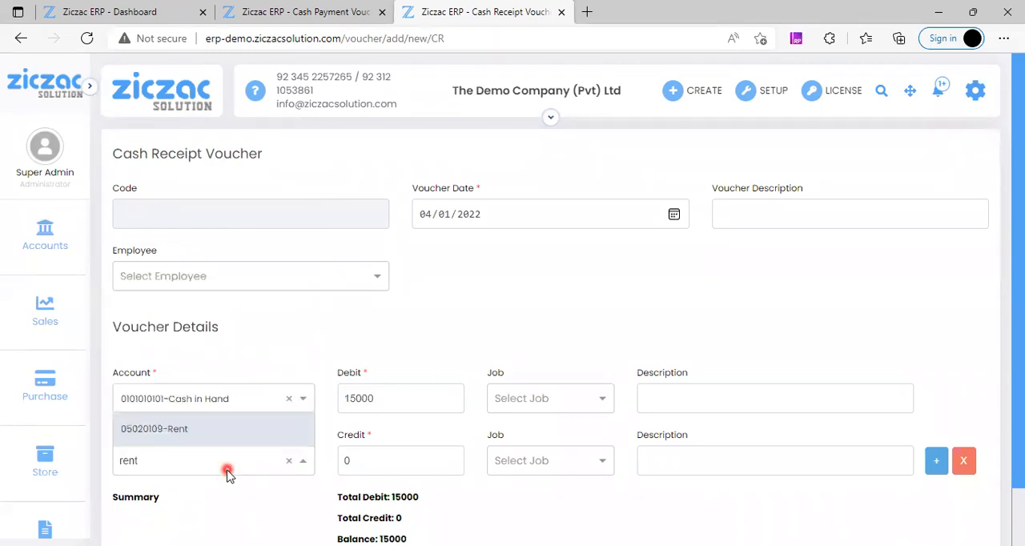
{"action": "key", "text": "Return"}
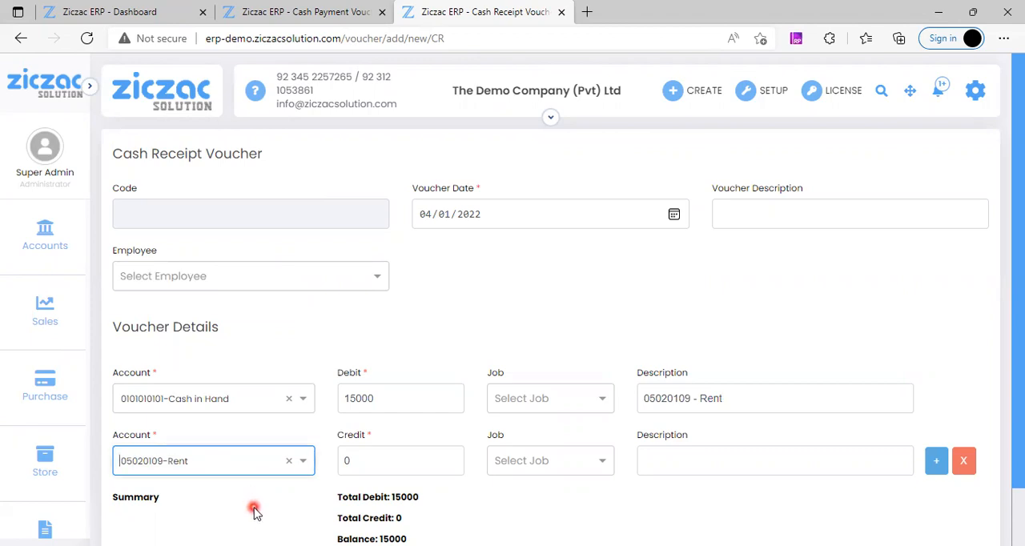
{"action": "left_click", "coordinate": [389, 463]}
{"action": "type", "text": "15000"}
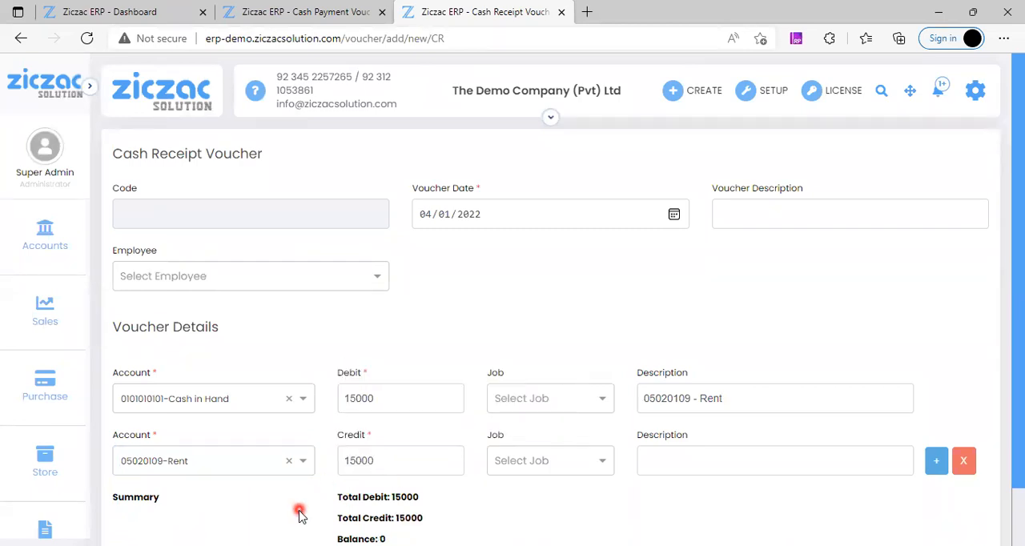
Step: Enter "received rent" as the voucher description and assign the second listed employee to the voucher
{"action": "left_click", "coordinate": [848, 214]}
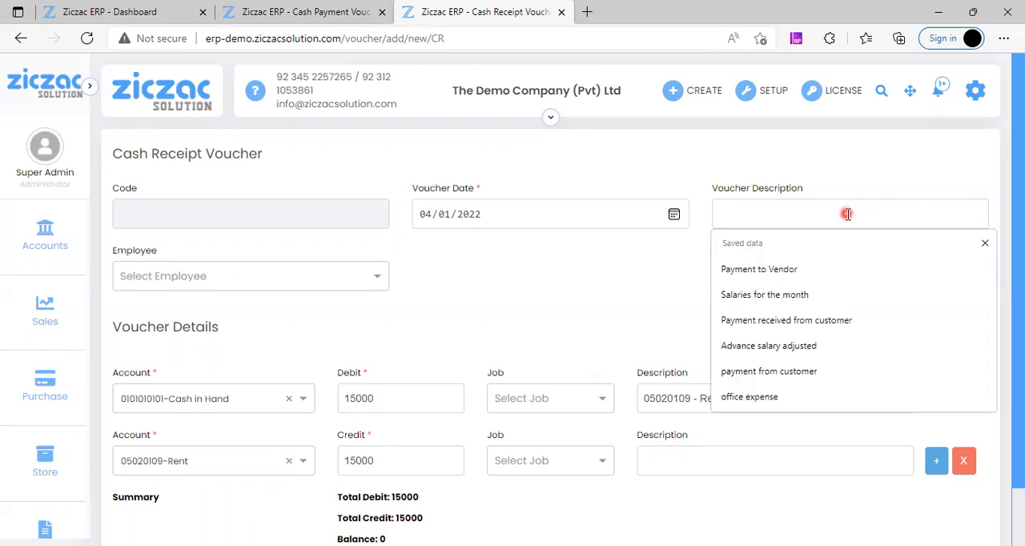
{"action": "type", "text": "receive"}
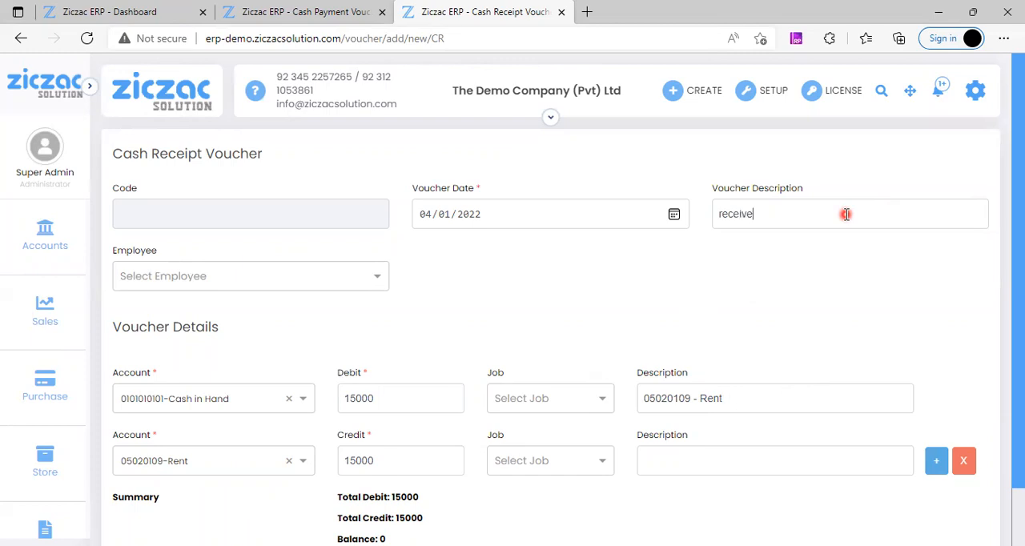
{"action": "type", "text": "d rent"}
{"action": "left_click", "coordinate": [254, 274]}
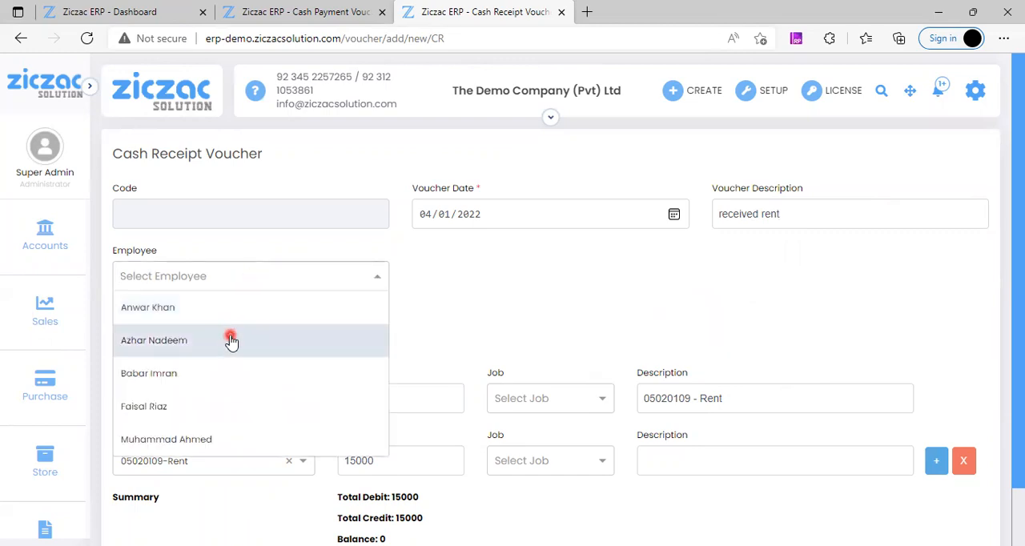
{"action": "left_click", "coordinate": [231, 340]}
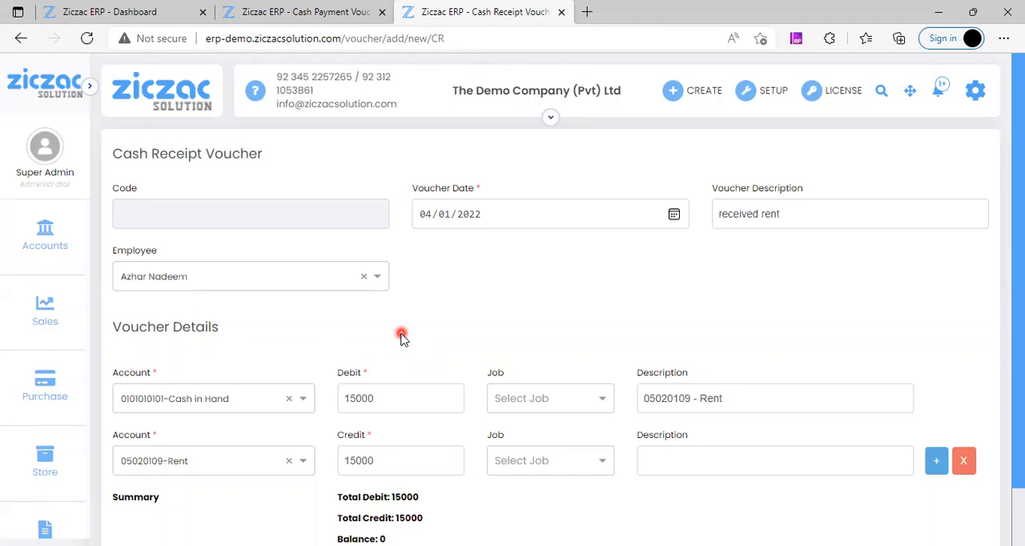
Step: Save the cash receipt voucher and open the print version of the new received rent entry
{"action": "scroll", "coordinate": [458, 327], "scroll_direction": "down", "scroll_amount": 1}
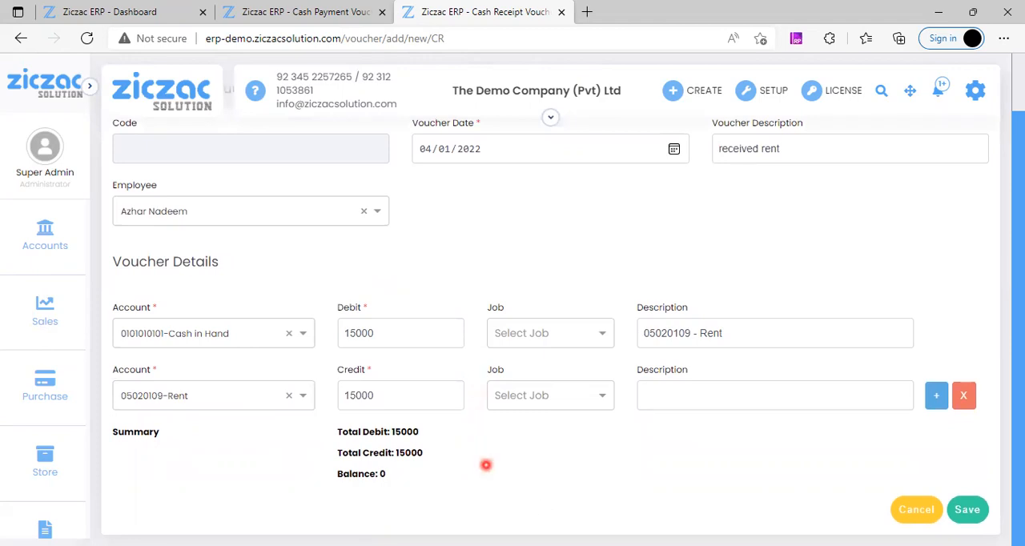
{"action": "left_click", "coordinate": [977, 513]}
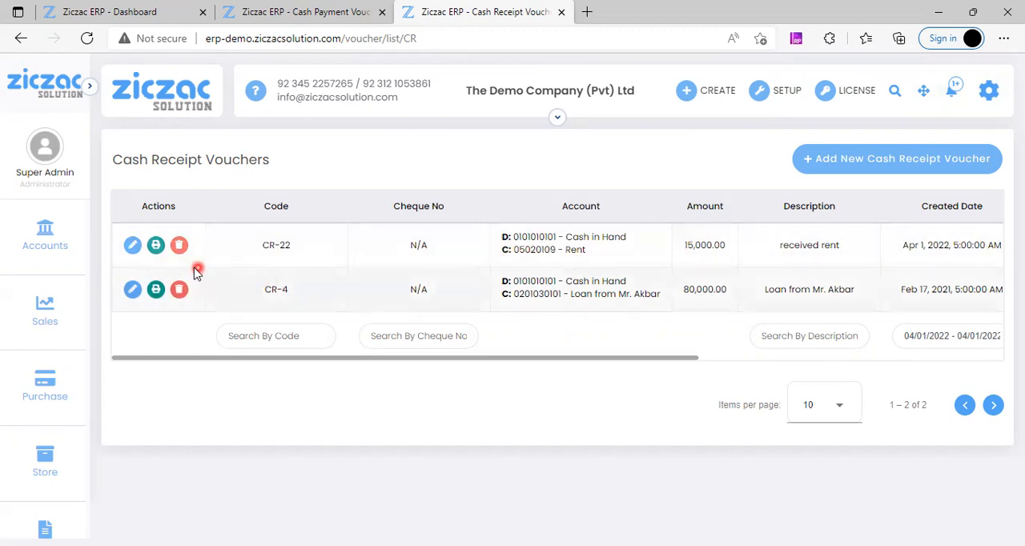
{"action": "left_click", "coordinate": [157, 250]}
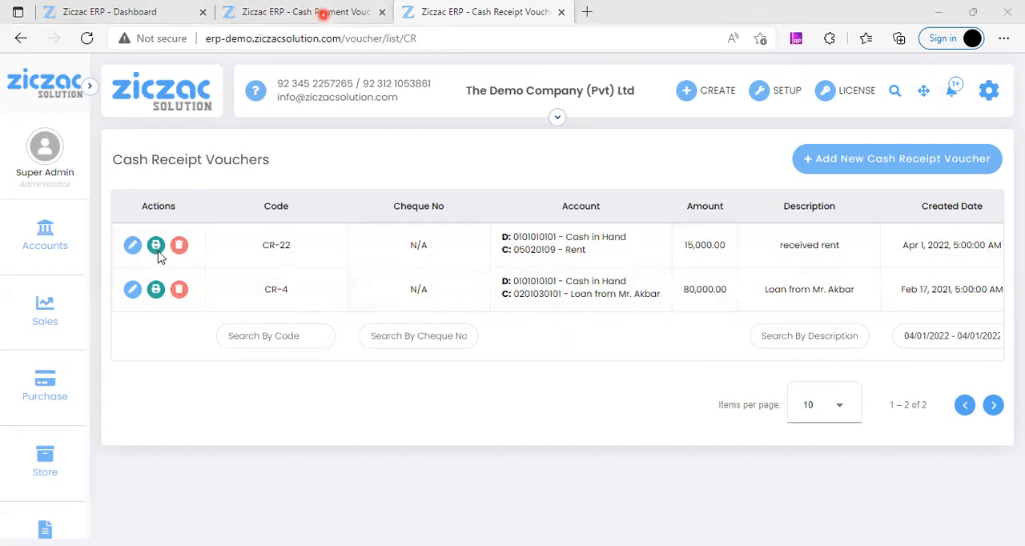